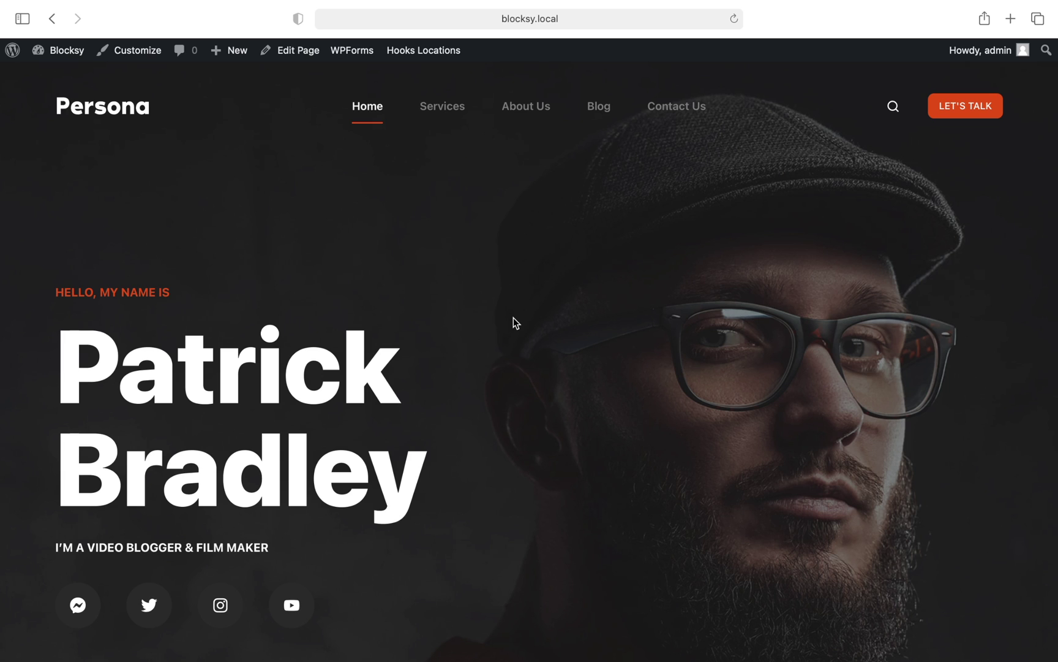
# Step: Go from the Persona front page to the WordPress admin Dashboard via the Blocksy admin-bar item
pyautogui.click(82, 59)
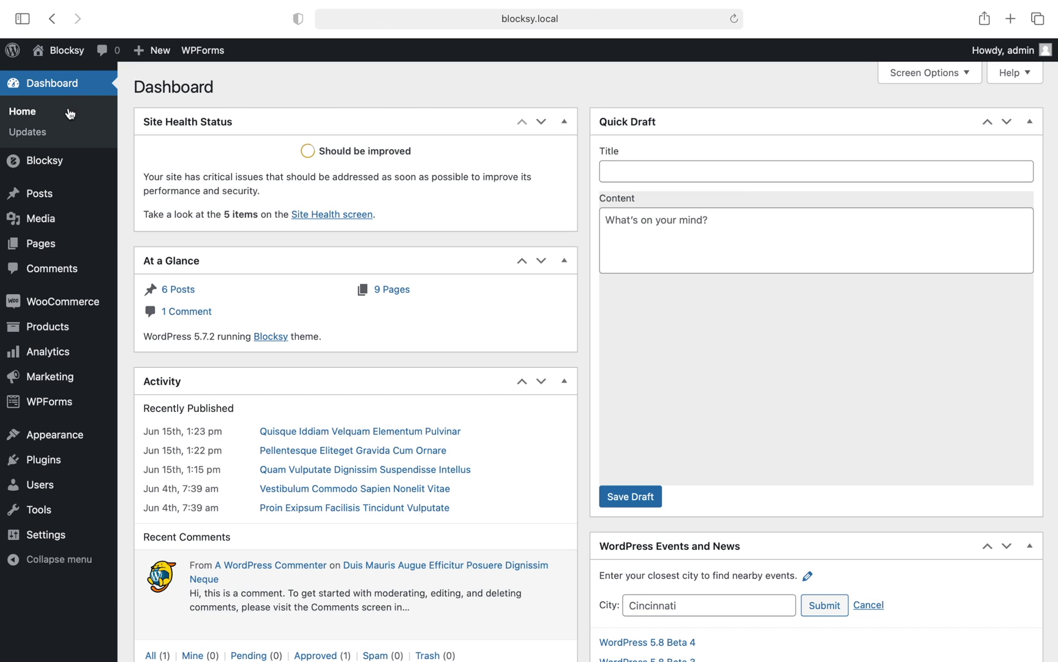
# Step: Add a Blocksy content block from the Popup template, named 'New Popup'
pyautogui.moveTo(66, 157)
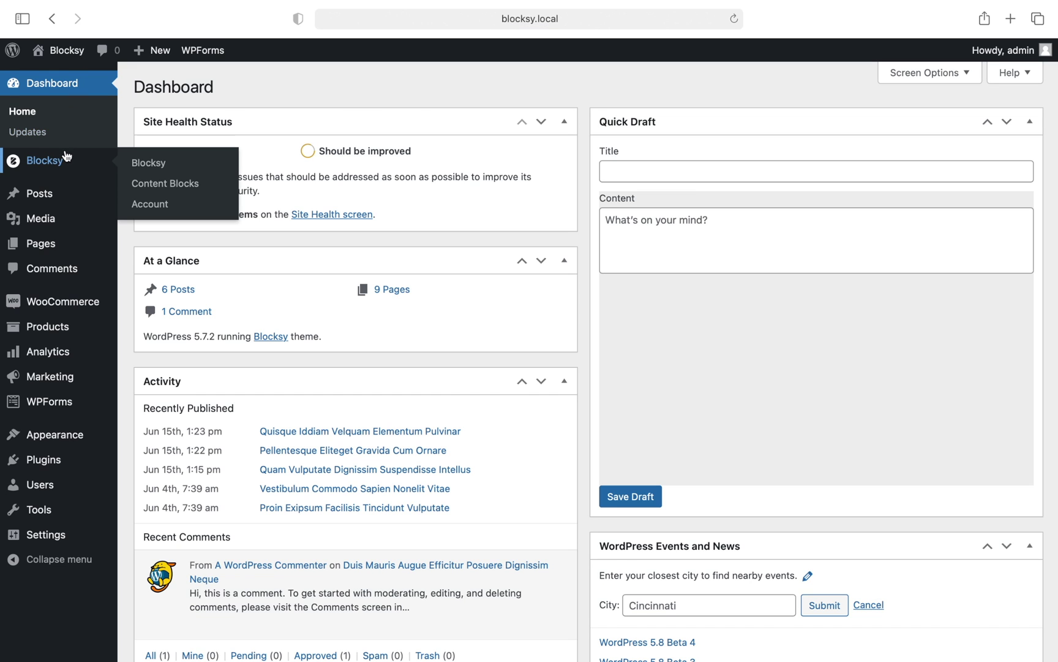
pyautogui.click(190, 194)
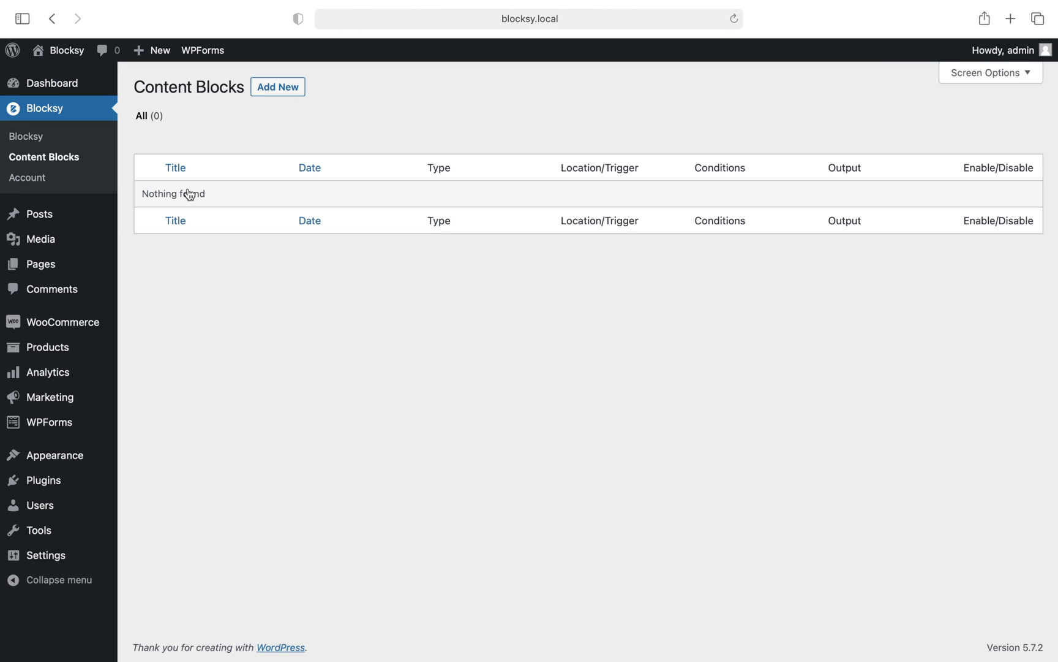
pyautogui.click(300, 93)
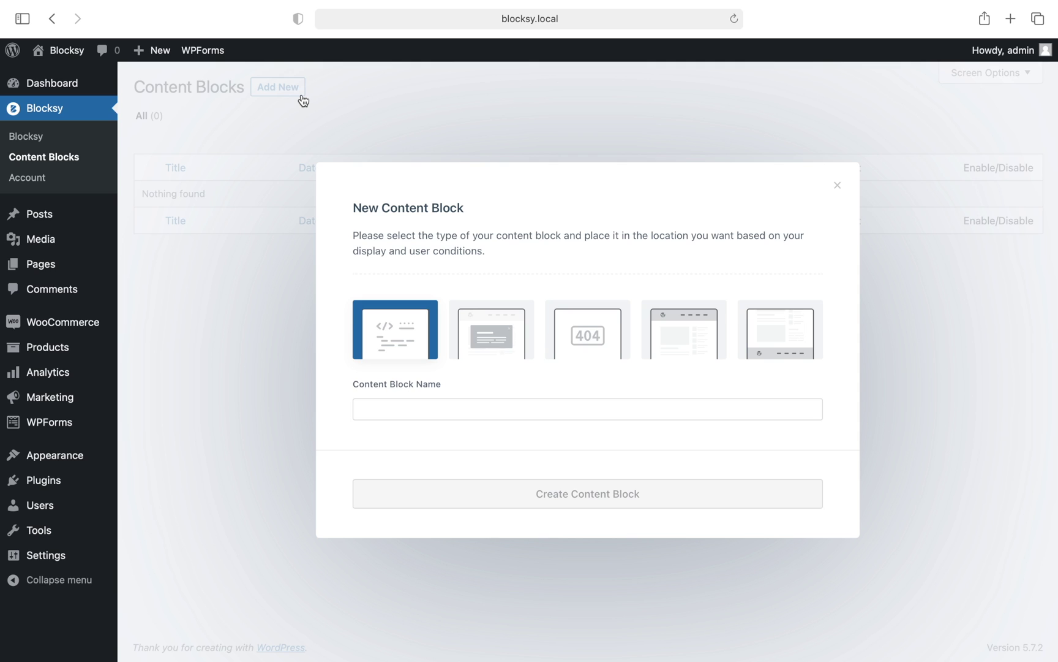
pyautogui.click(489, 355)
pyautogui.click(515, 407)
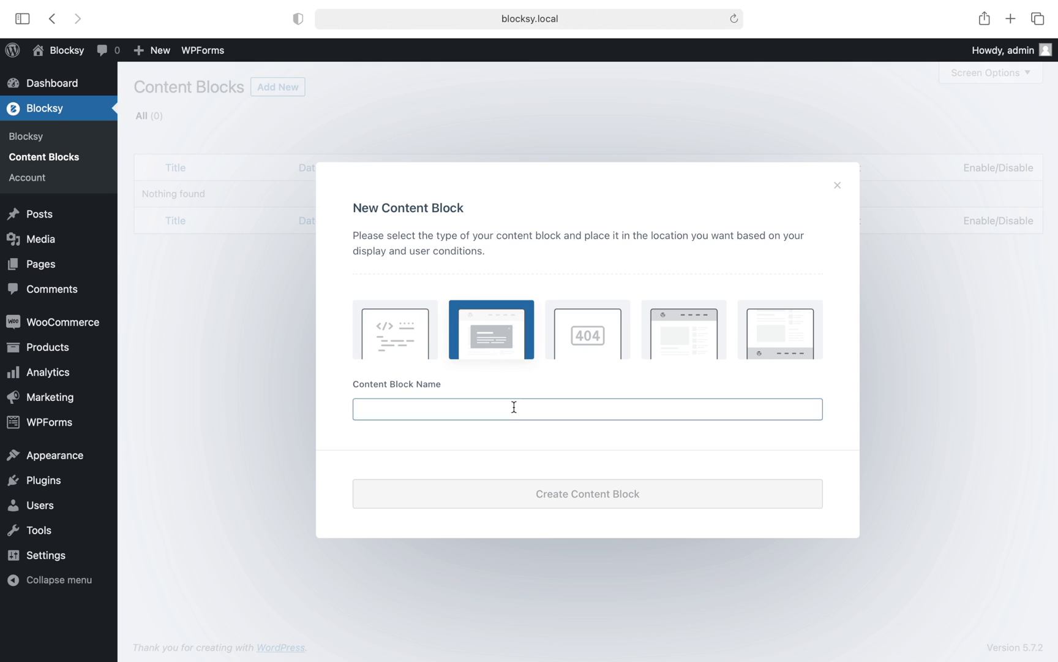
pyautogui.write('New Popu')
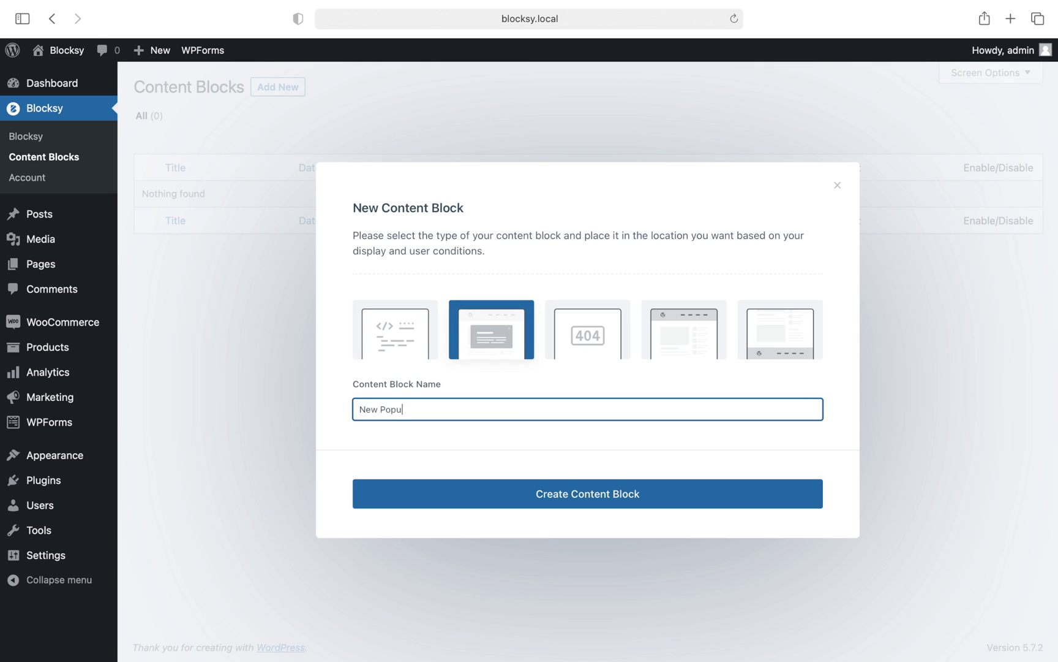
pyautogui.write('p')
pyautogui.click(518, 493)
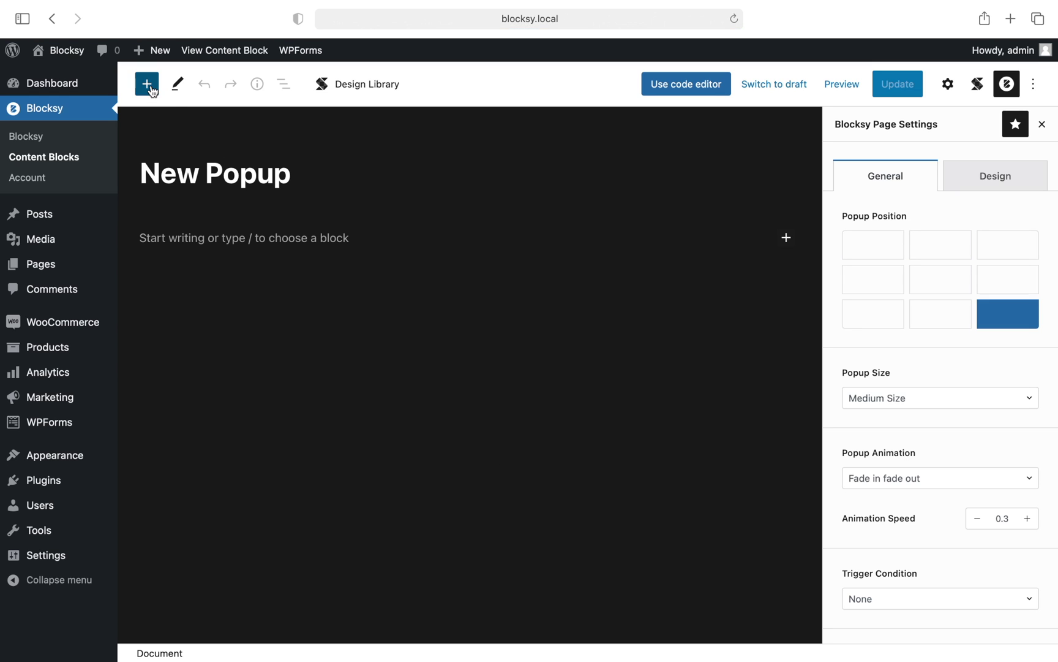
# Step: Search the block inserter for 'pop' and insert the ready-made Popup block
pyautogui.click(146, 84)
pyautogui.write('pop')
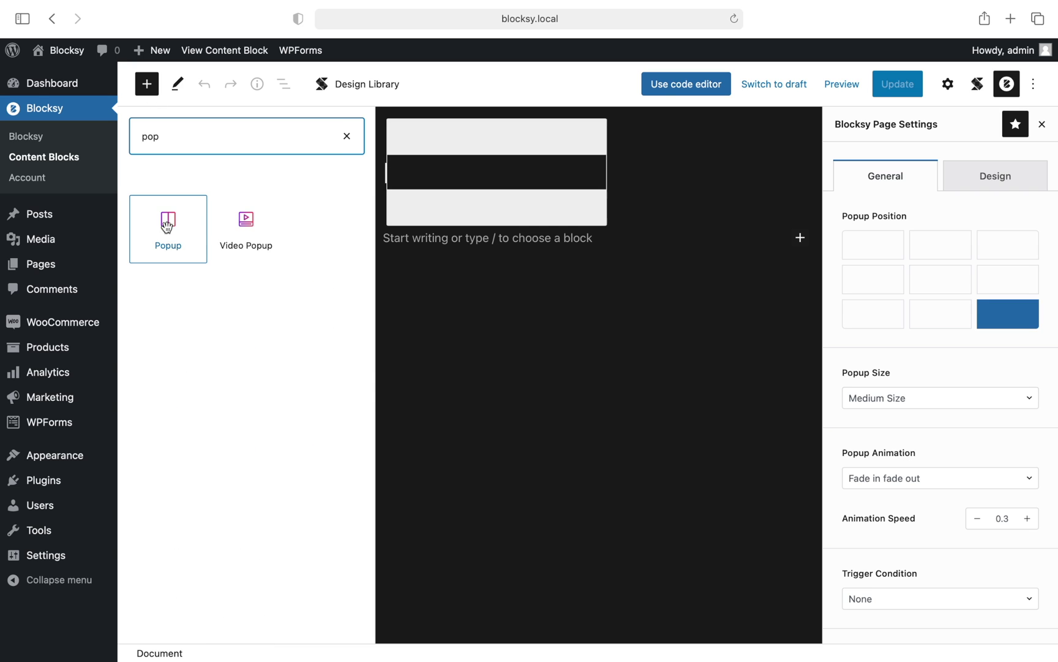
pyautogui.click(173, 245)
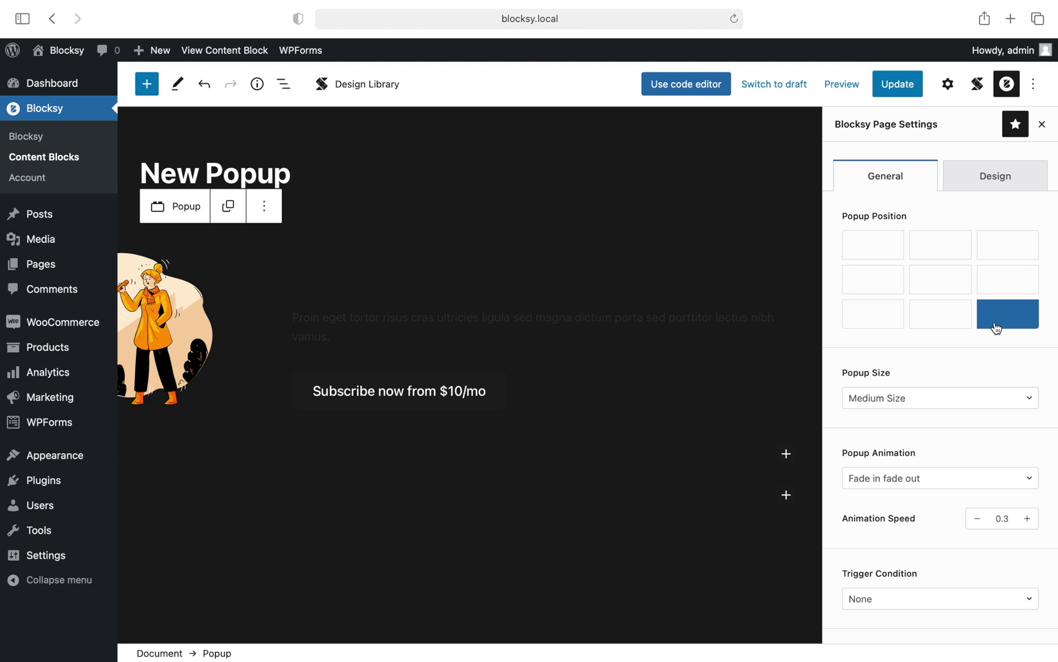
# Step: Keep Popup Size at Medium after trying Custom Size, and set Popup Animation to Slide in from right
pyautogui.click(1032, 401)
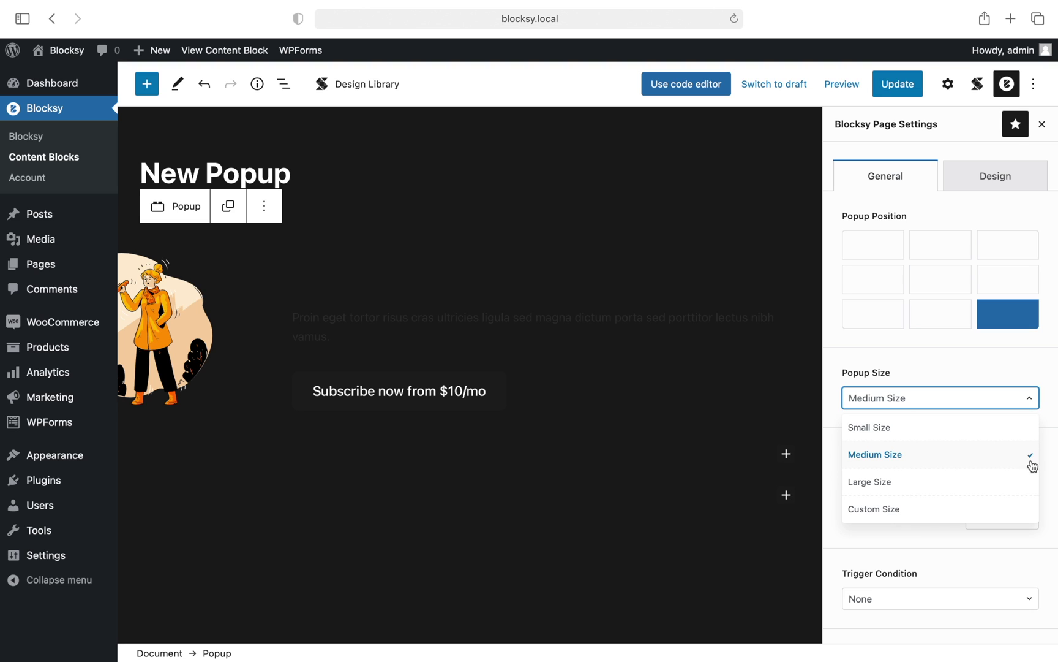
pyautogui.click(1034, 508)
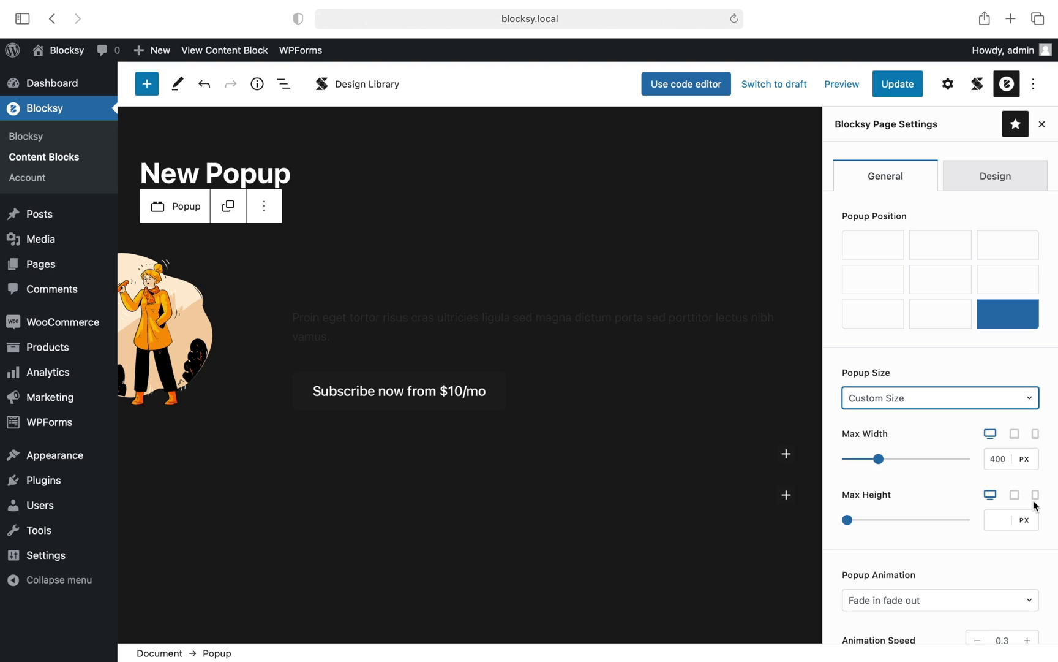
pyautogui.click(1030, 398)
pyautogui.click(1020, 449)
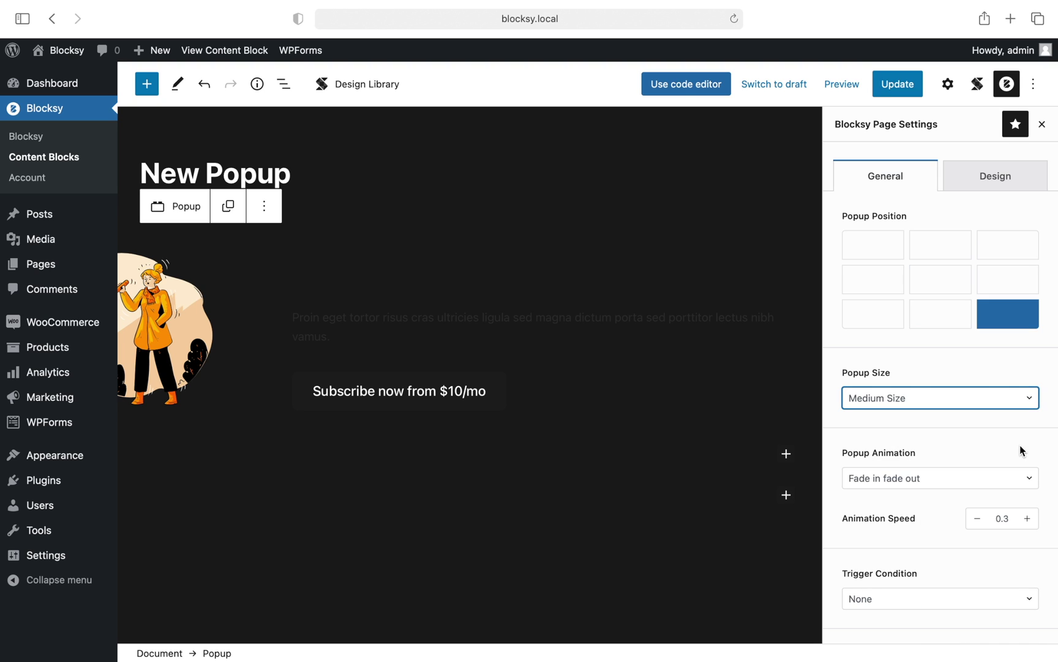
pyautogui.click(1023, 478)
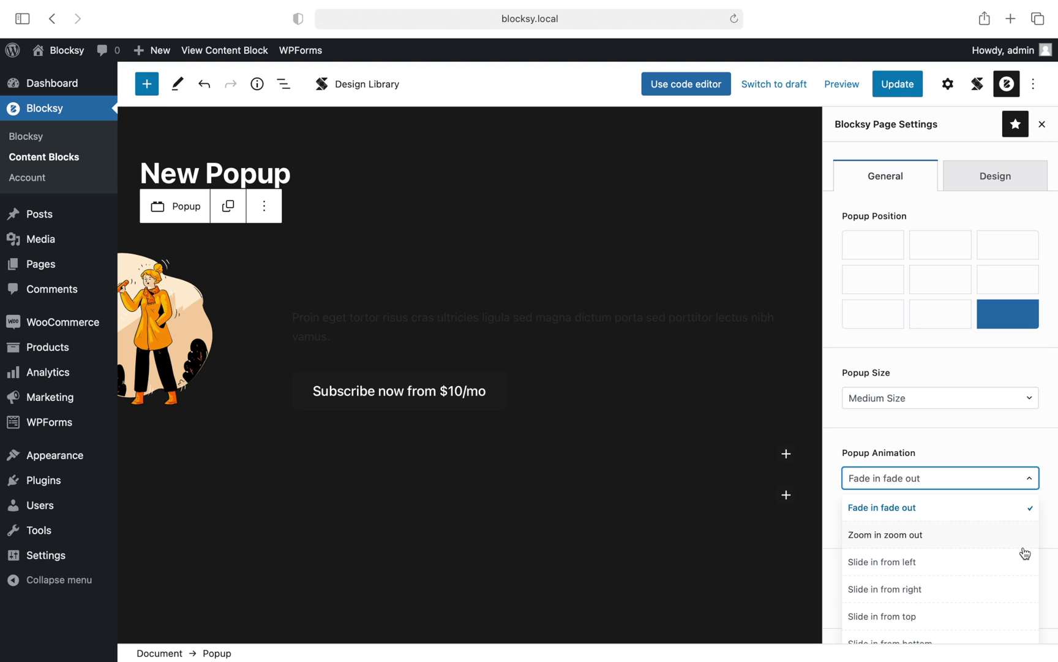
pyautogui.click(1026, 590)
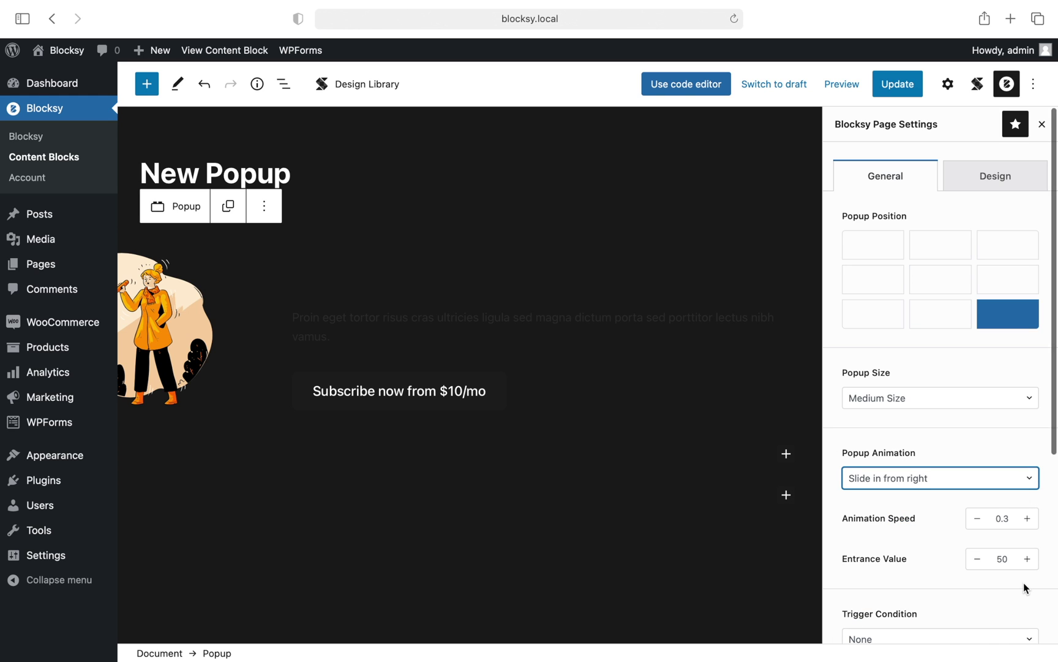
# Step: Try the On scroll trigger with Scroll Down, then switch Trigger Condition to After inactivity (10 seconds)
pyautogui.scroll(-5, 1023, 582)
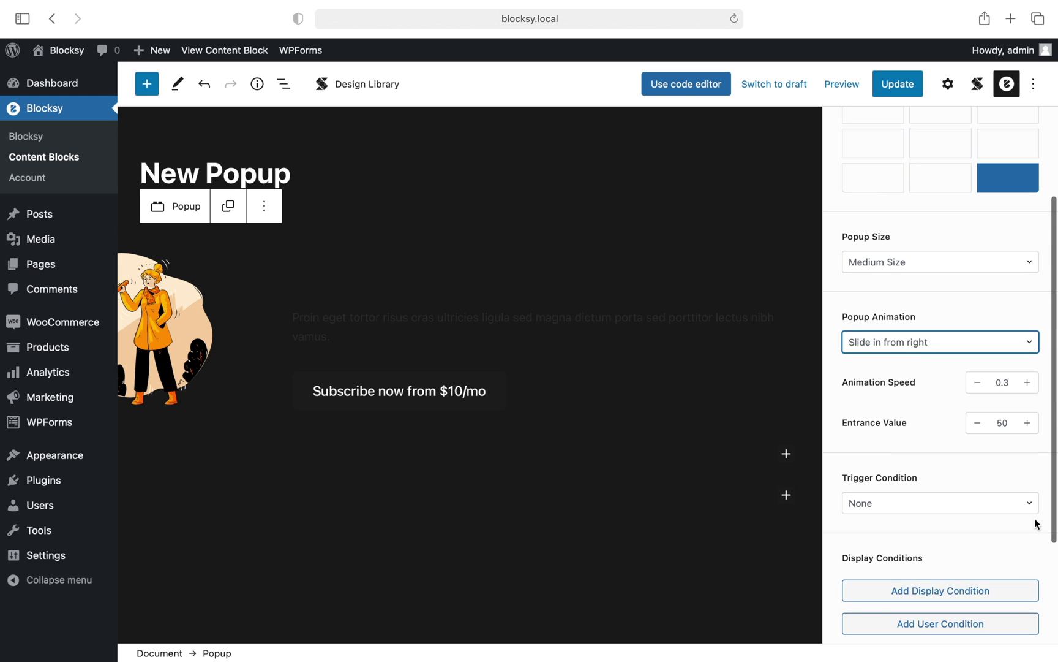
pyautogui.click(1032, 505)
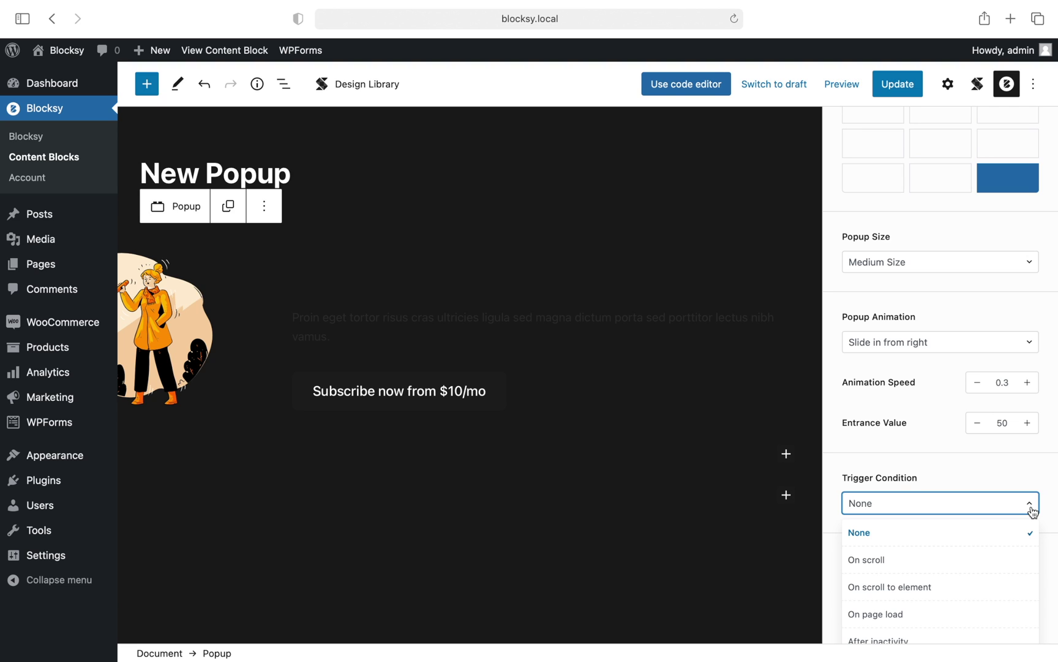
pyautogui.click(1030, 559)
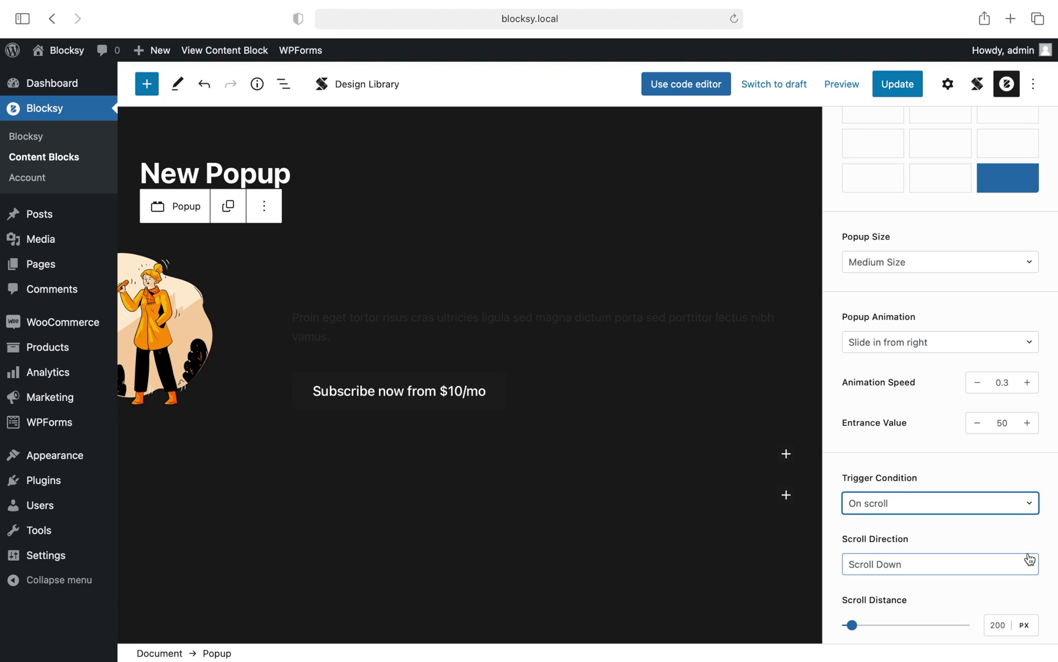
pyautogui.scroll(-4, 1030, 560)
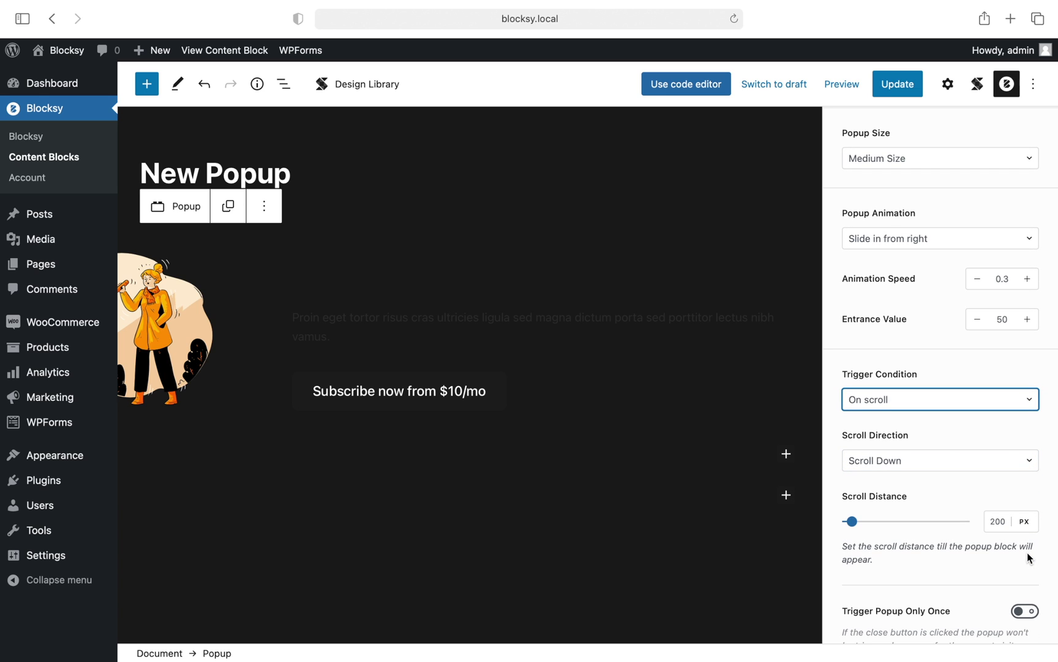
pyautogui.click(1031, 469)
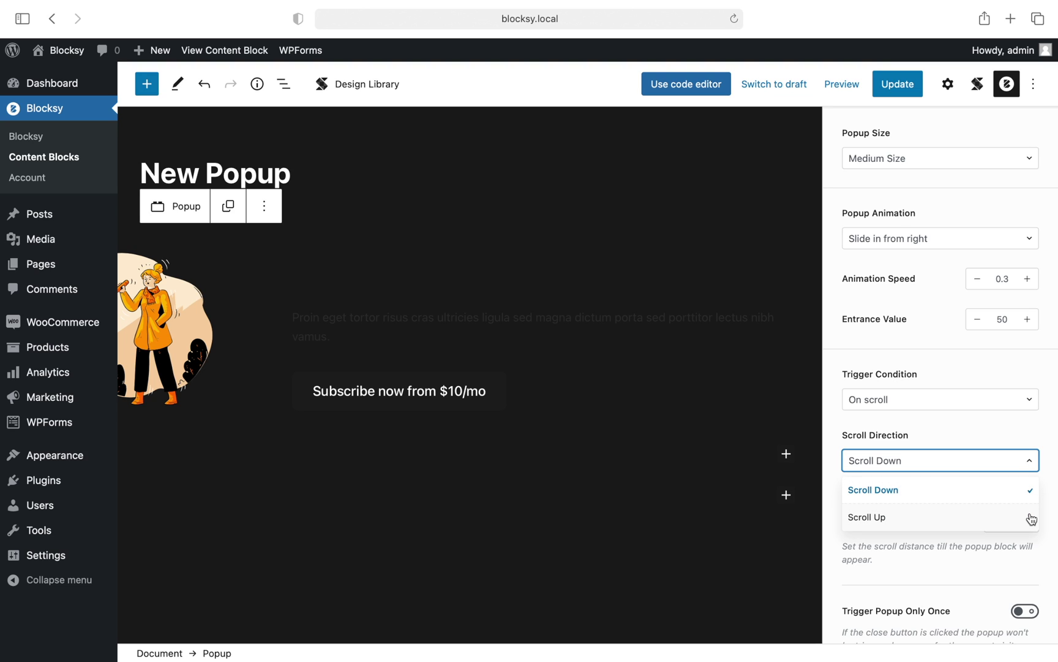
pyautogui.click(1035, 469)
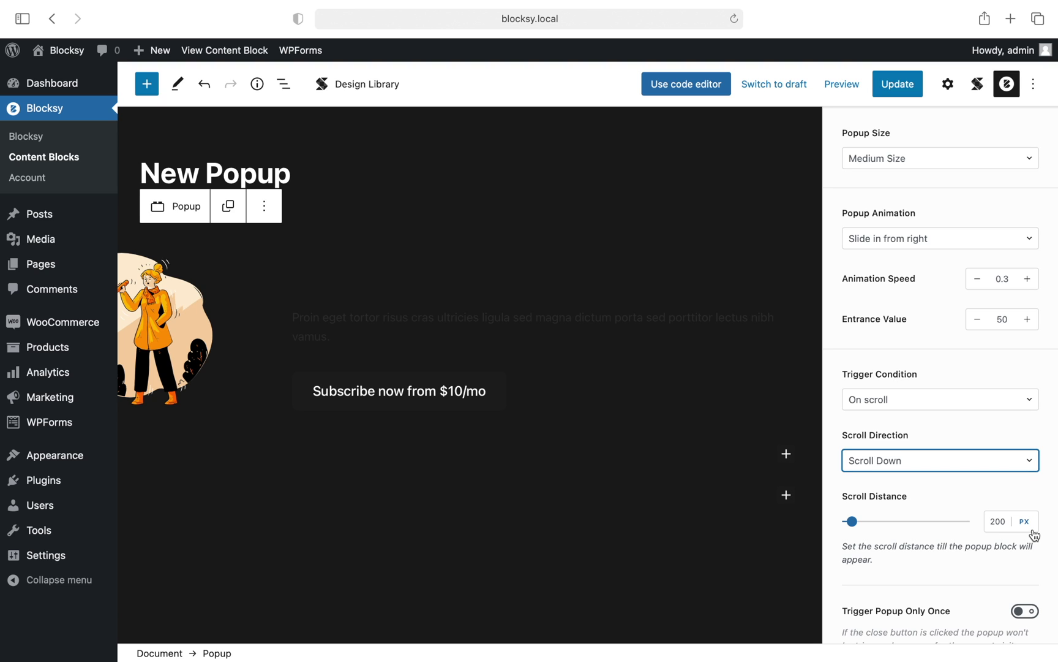
pyautogui.click(1030, 401)
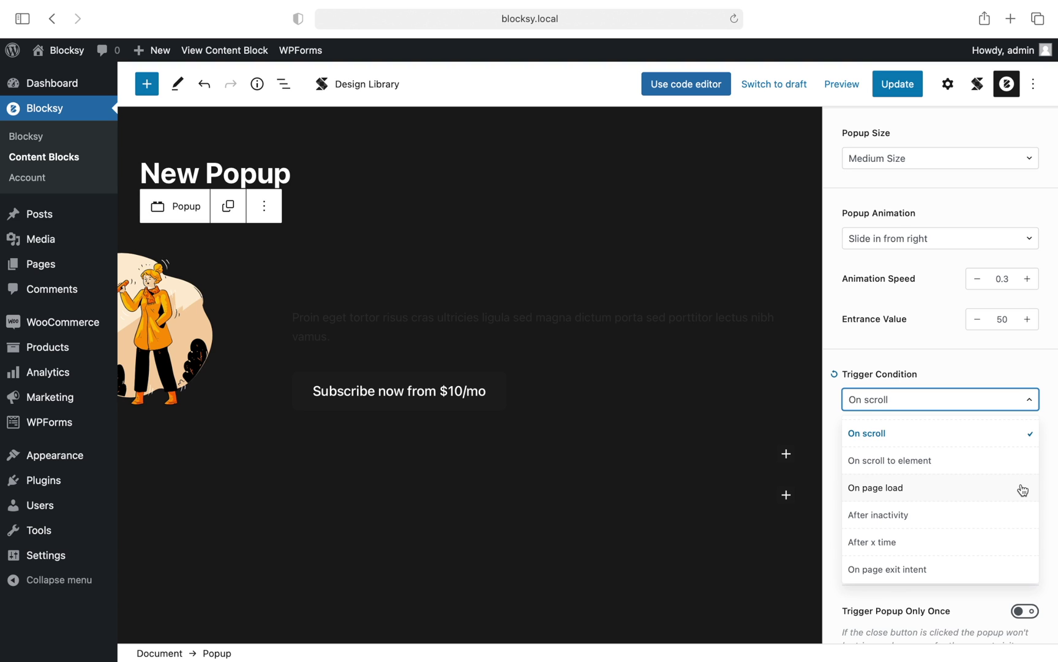
pyautogui.click(1021, 515)
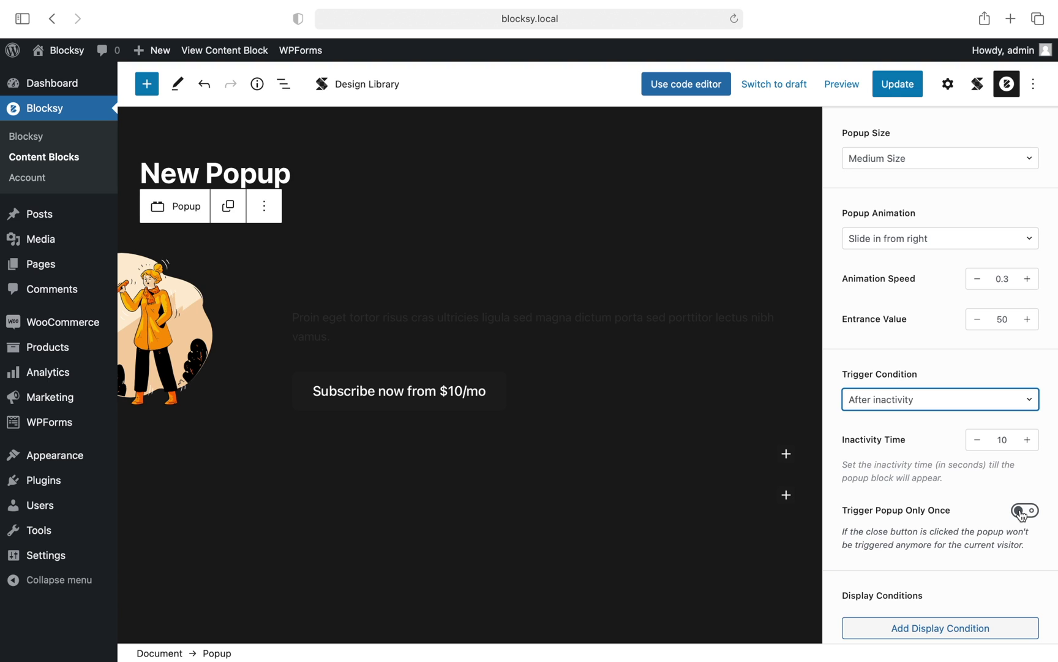
# Step: Set Trigger Condition to On scroll (Scroll Down, 200 px) after trying time delay and exit intent
pyautogui.click(1027, 399)
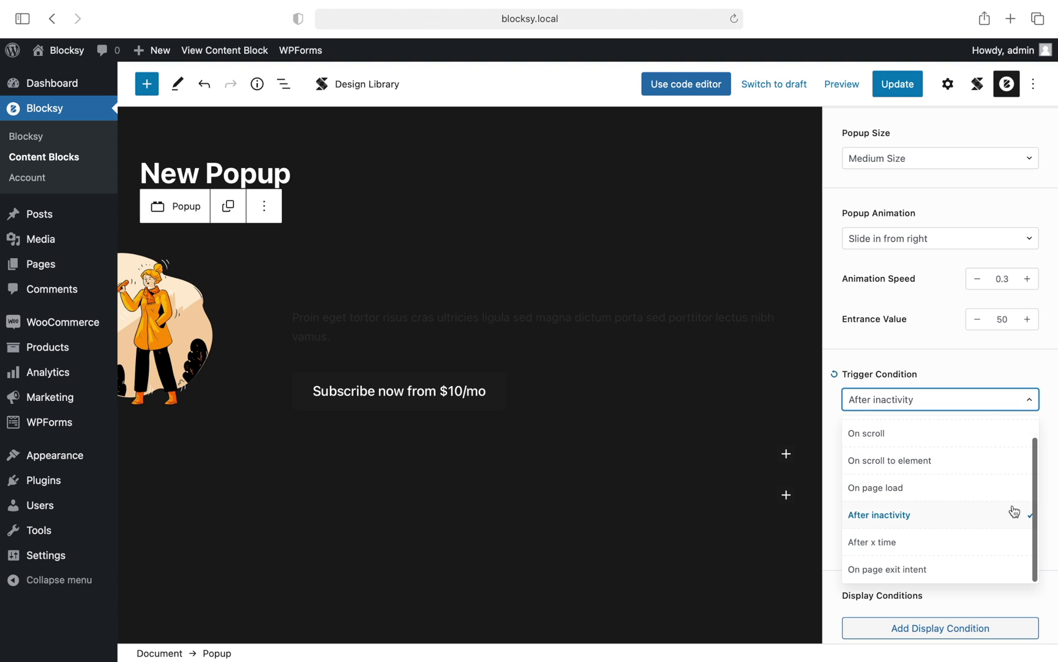
pyautogui.click(1015, 541)
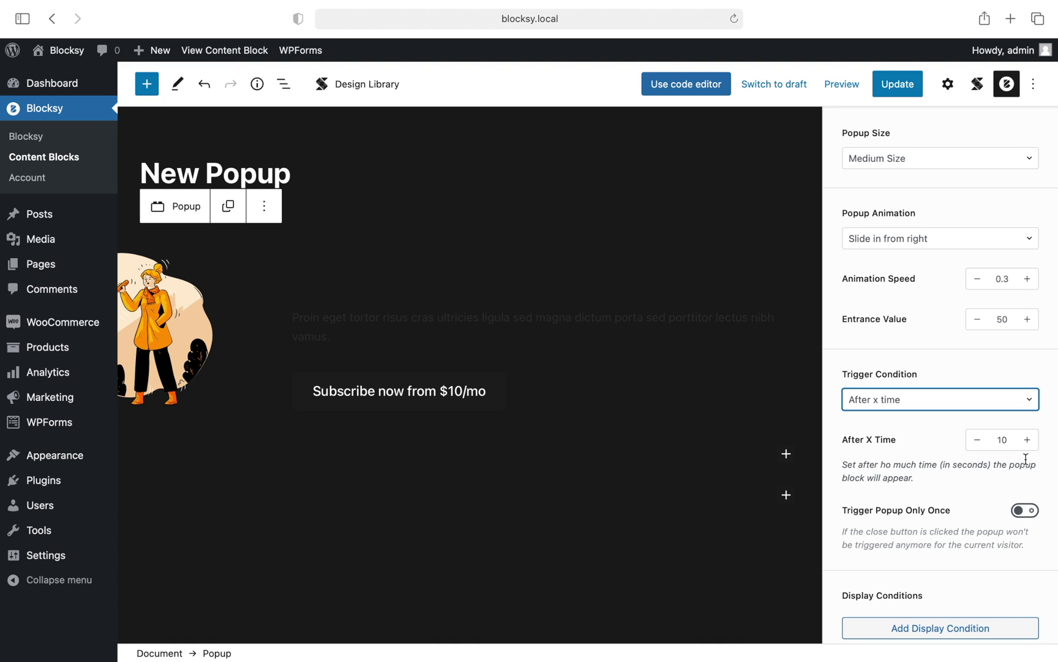
pyautogui.click(1029, 400)
pyautogui.click(1009, 568)
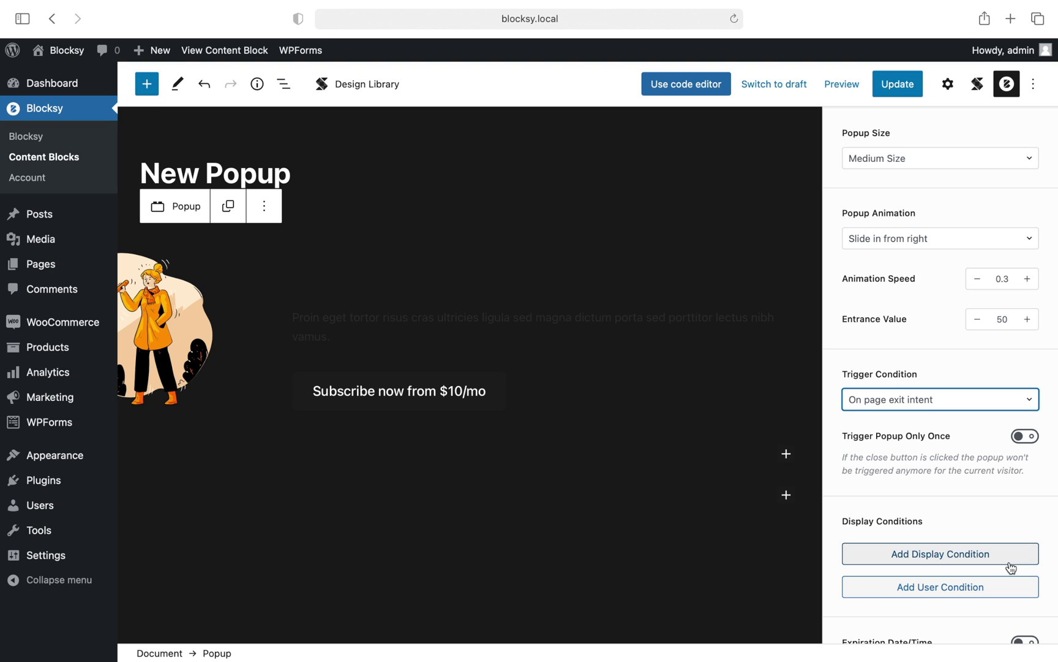
pyautogui.click(1015, 404)
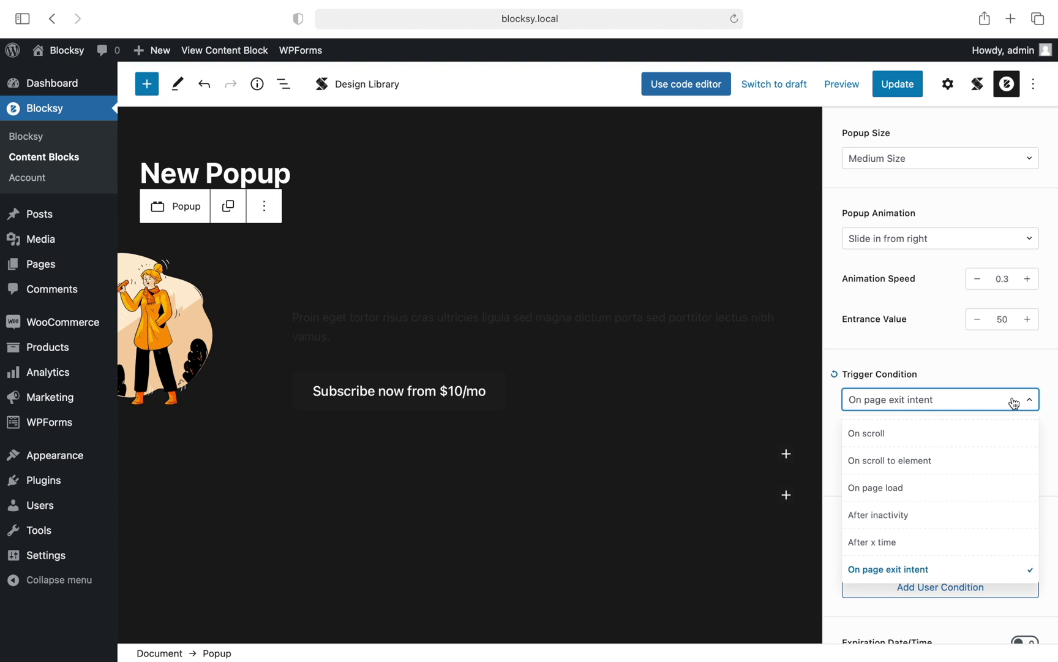
pyautogui.click(1015, 438)
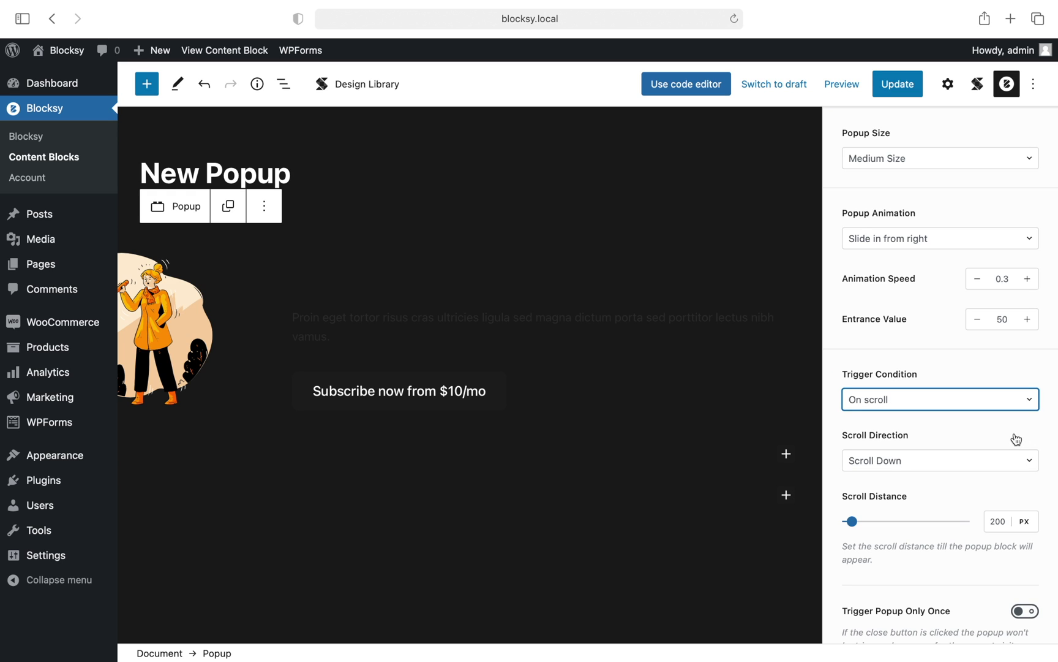
# Step: Add a display condition so the popup shows on the Entire Website
pyautogui.scroll(-5, 1017, 438)
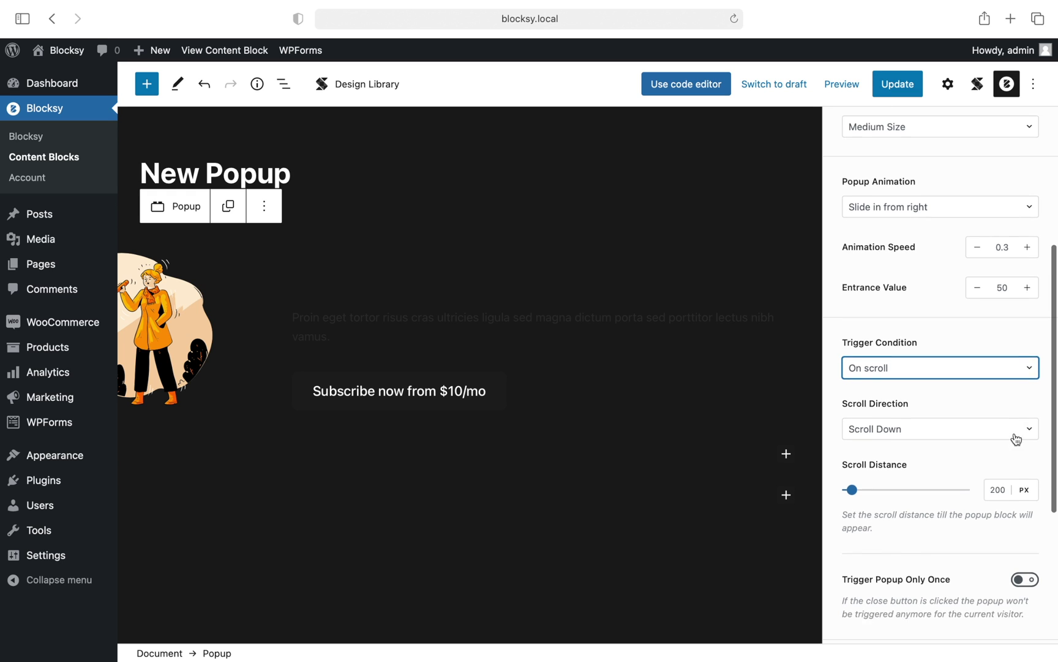
pyautogui.scroll(-2, 1015, 436)
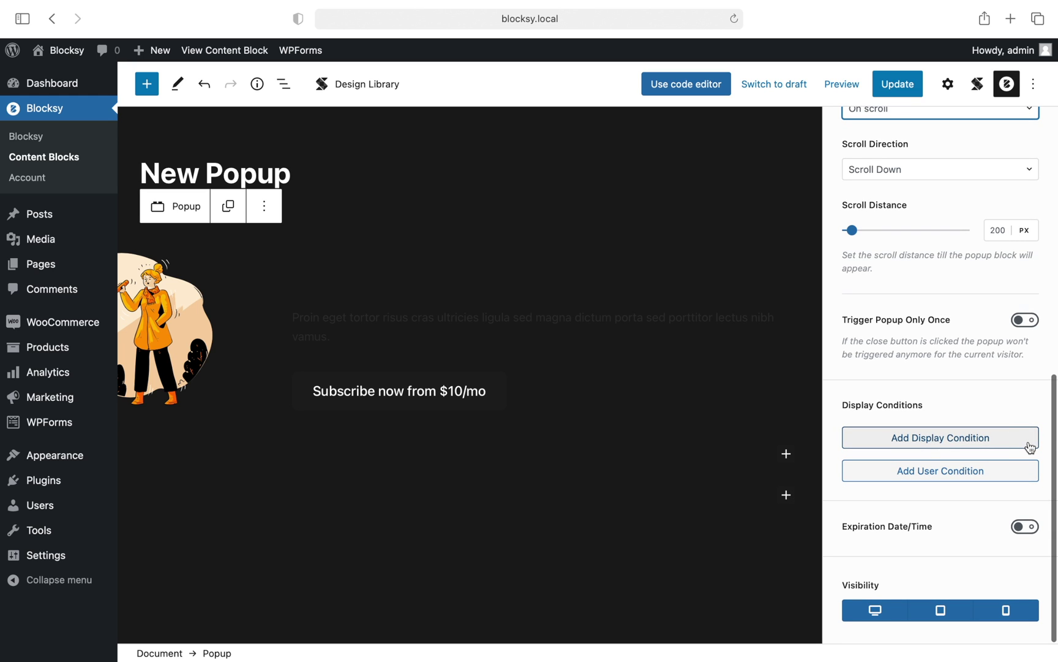
pyautogui.click(1024, 442)
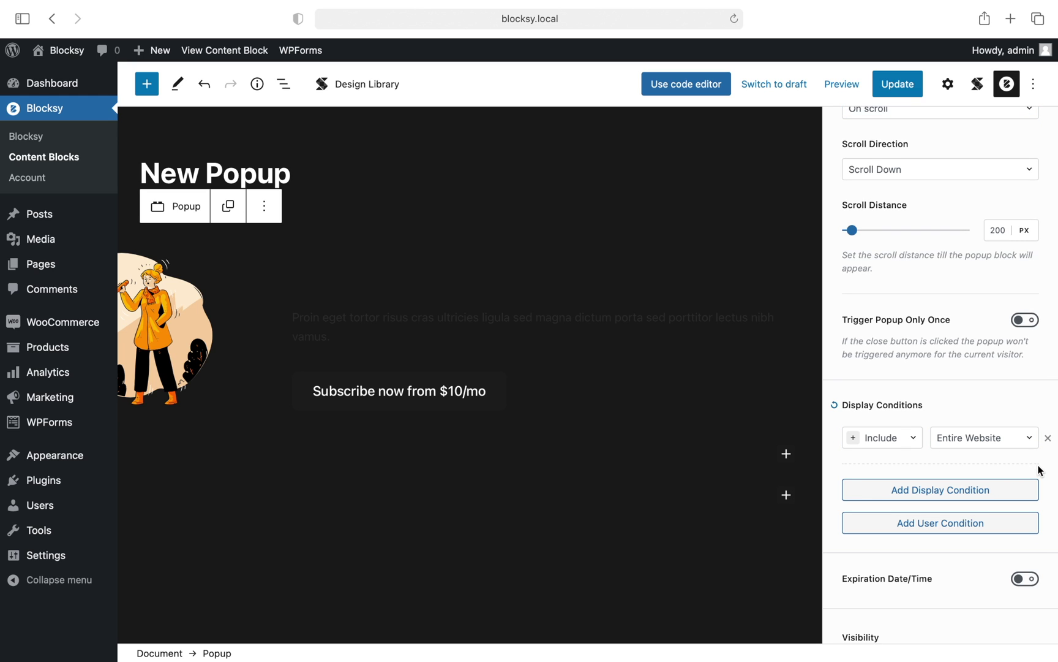
pyautogui.scroll(-2, 1037, 466)
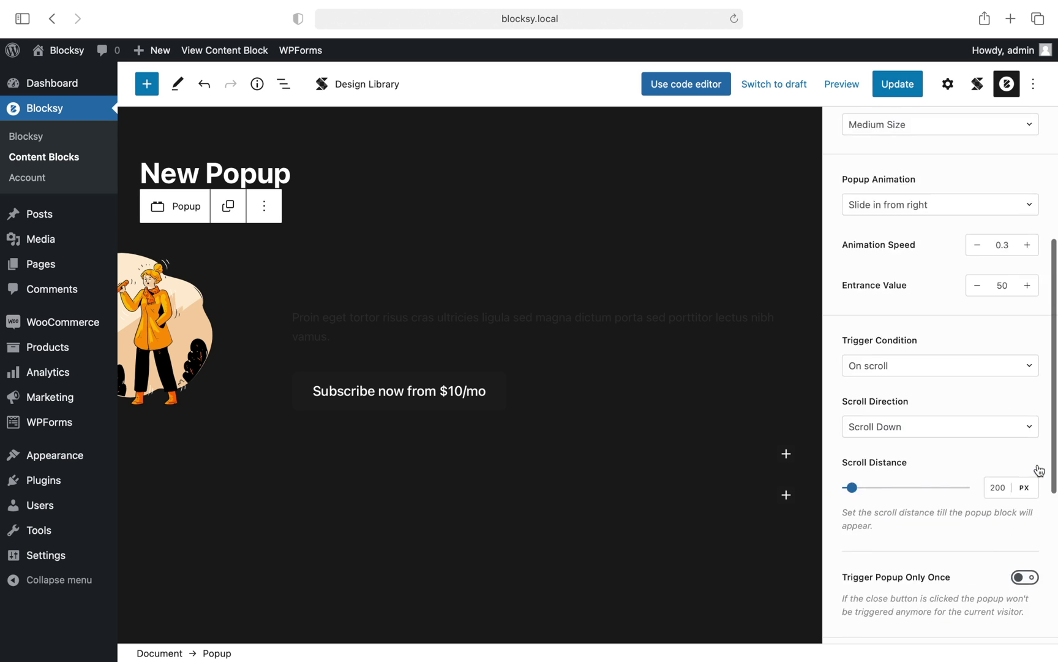
pyautogui.scroll(5, 1040, 470)
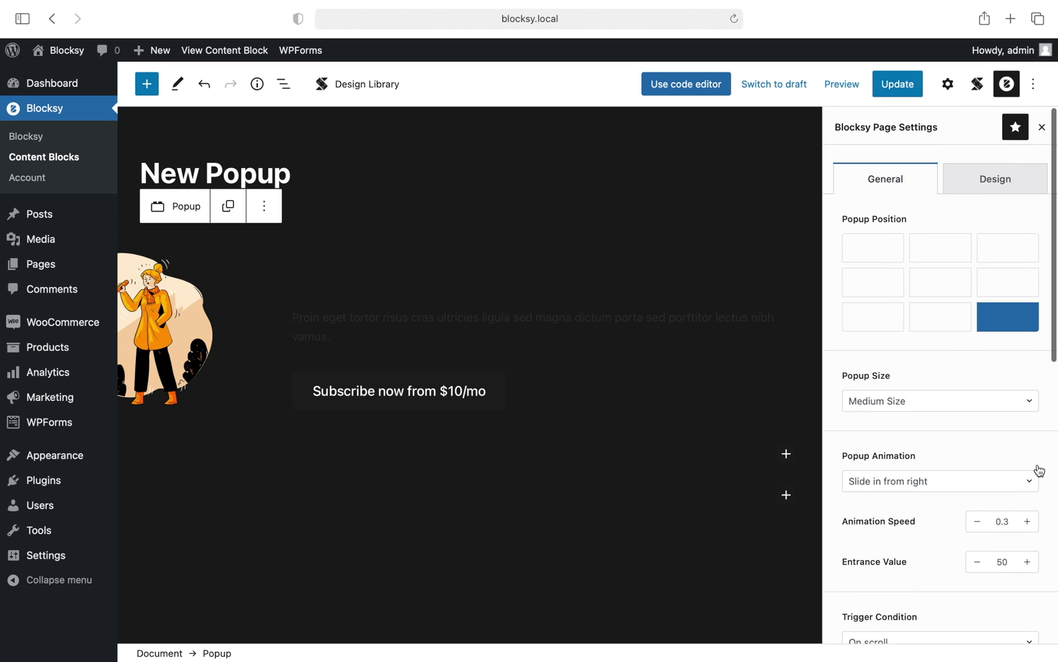
pyautogui.click(997, 194)
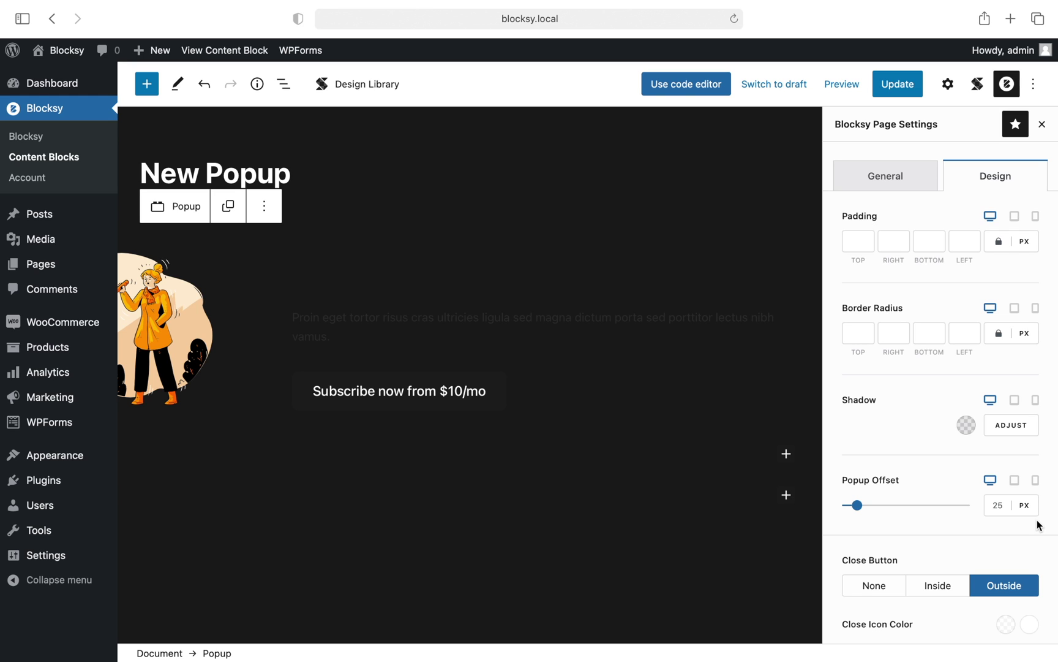
# Step: Try Close Button options None and Inside, leaving it set to Outside
pyautogui.scroll(-5, 1040, 525)
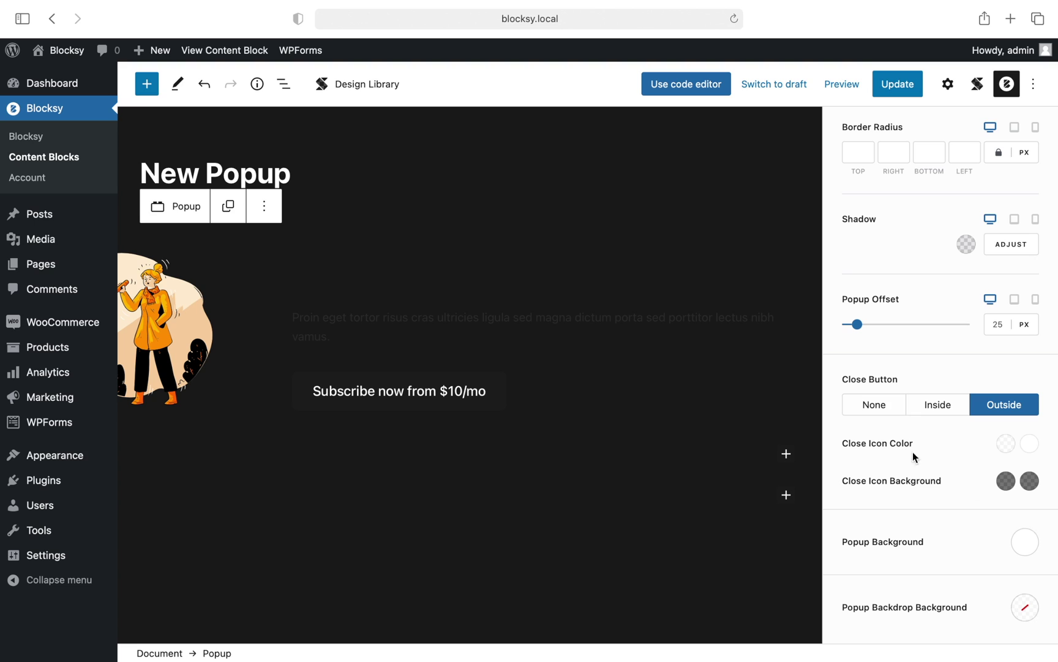
pyautogui.click(873, 409)
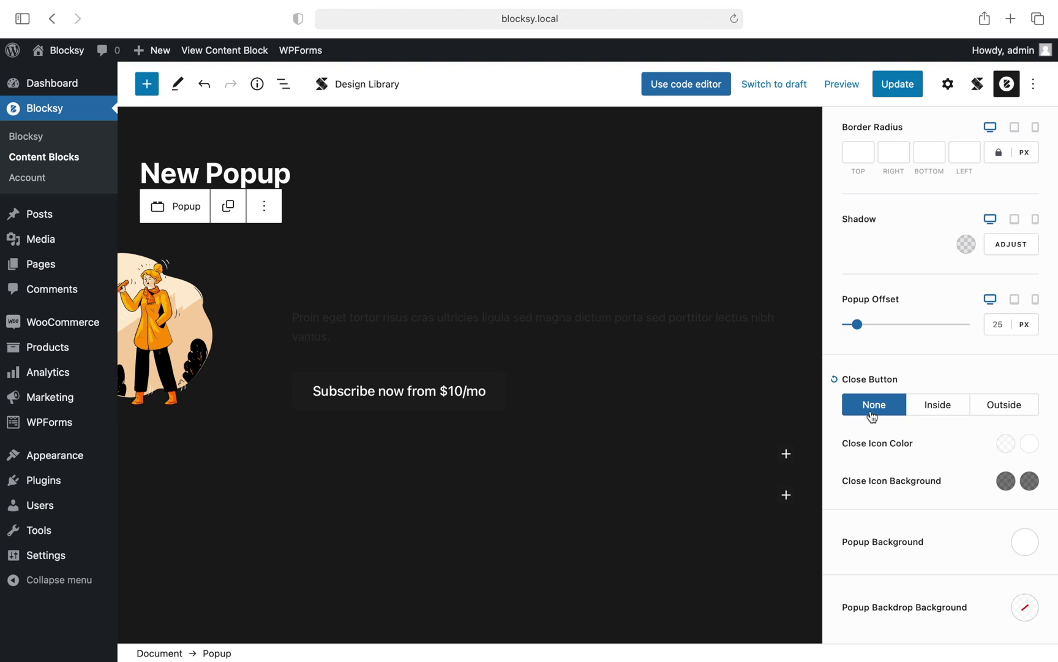
pyautogui.click(949, 414)
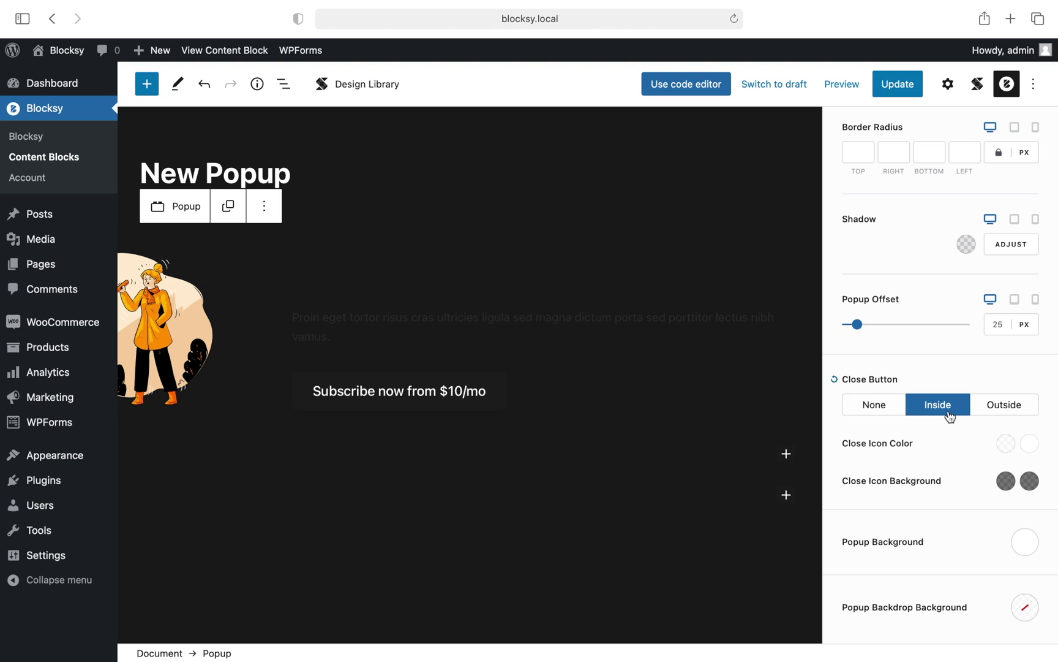
pyautogui.click(1022, 419)
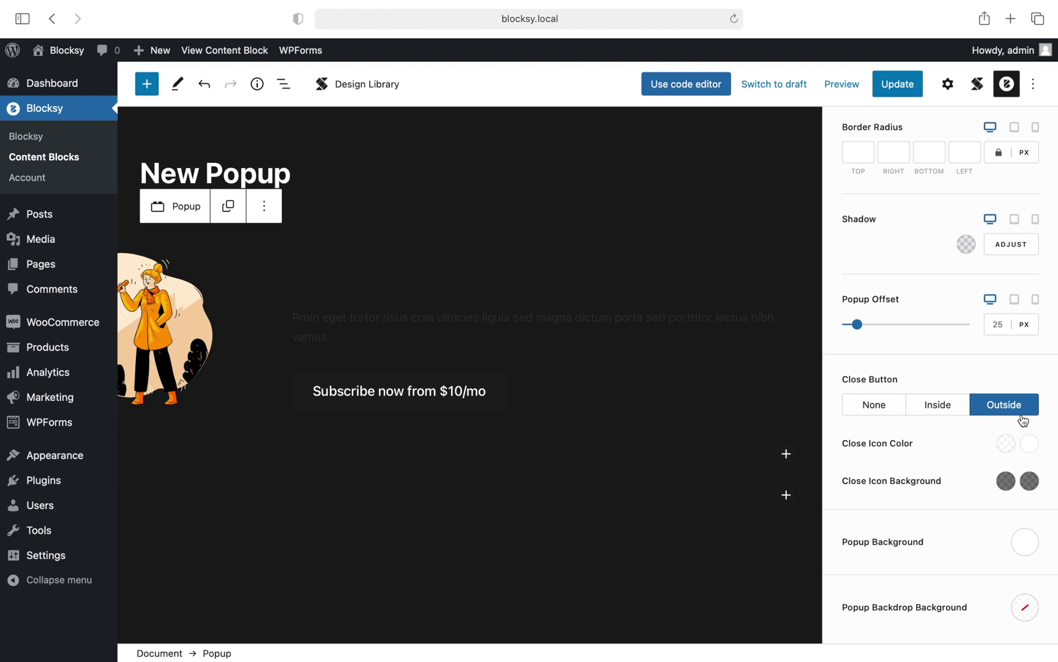
# Step: Put the close button Inside and set both close icon background swatches to alpha 0
pyautogui.click(944, 409)
pyautogui.click(1005, 444)
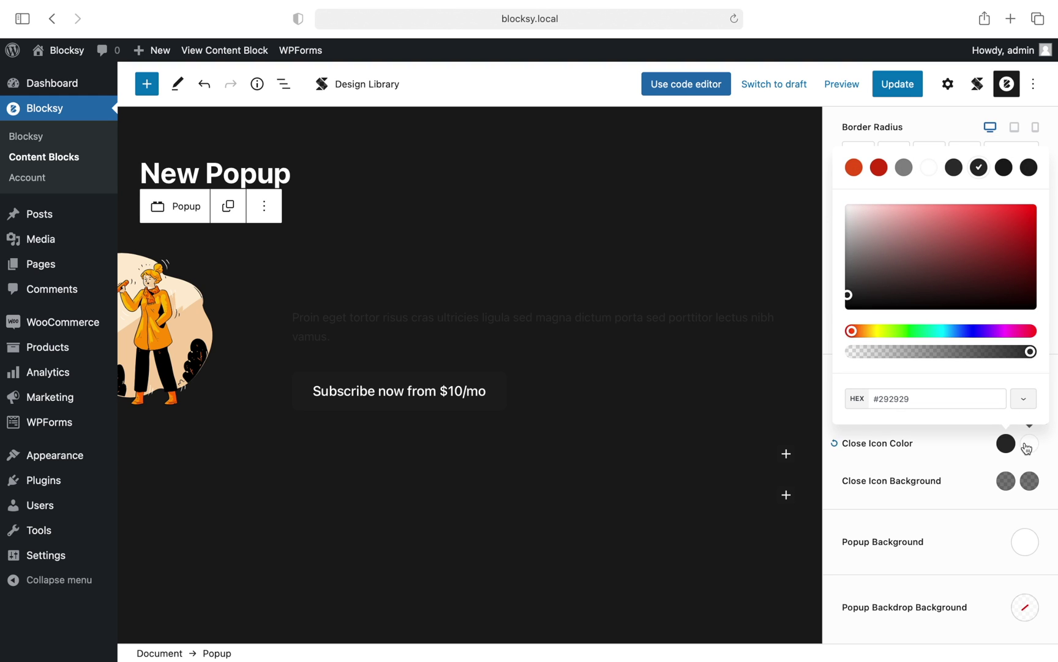
pyautogui.click(1006, 480)
pyautogui.moveTo(1014, 389); pyautogui.dragTo(851, 402)
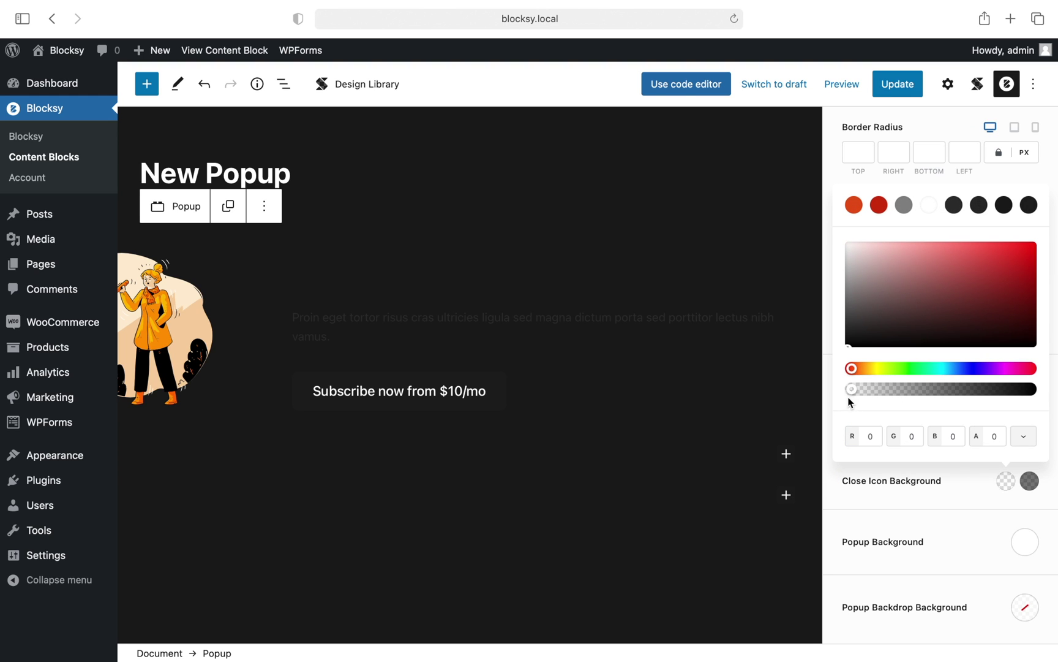
pyautogui.click(1030, 480)
pyautogui.moveTo(1033, 390); pyautogui.dragTo(851, 392)
pyautogui.click(1015, 515)
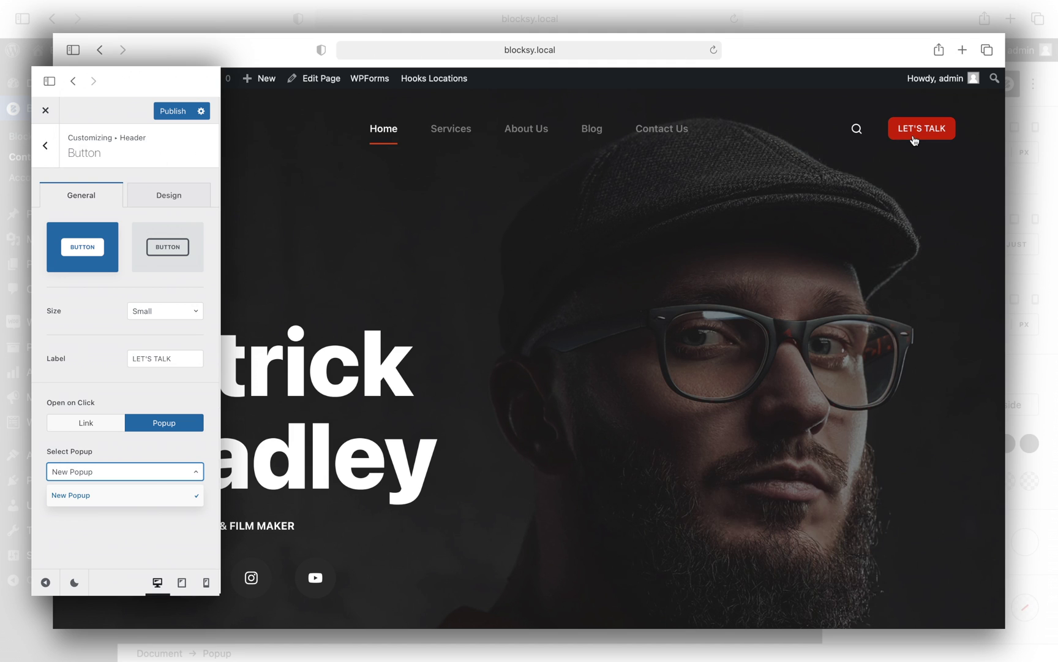
# Step: Check that the header LET'S TALK button opens the New Popup in the Customizer
pyautogui.click(914, 141)
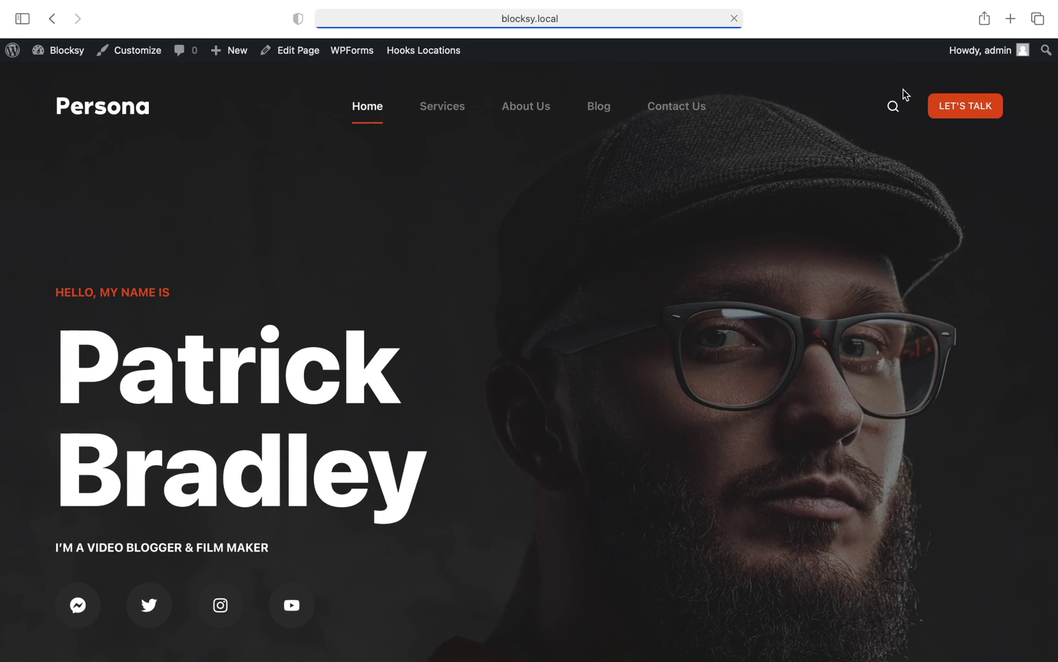
# Step: Scroll down the Persona homepage to see the Summer Sale popup slide in at bottom right
pyautogui.scroll(-5, 906, 94)
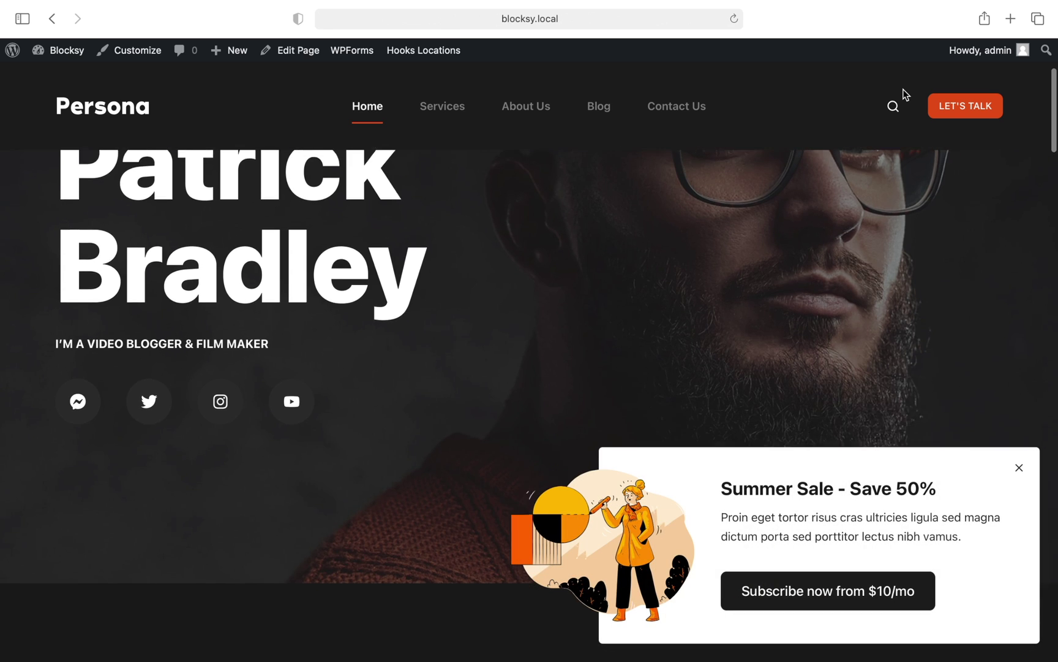